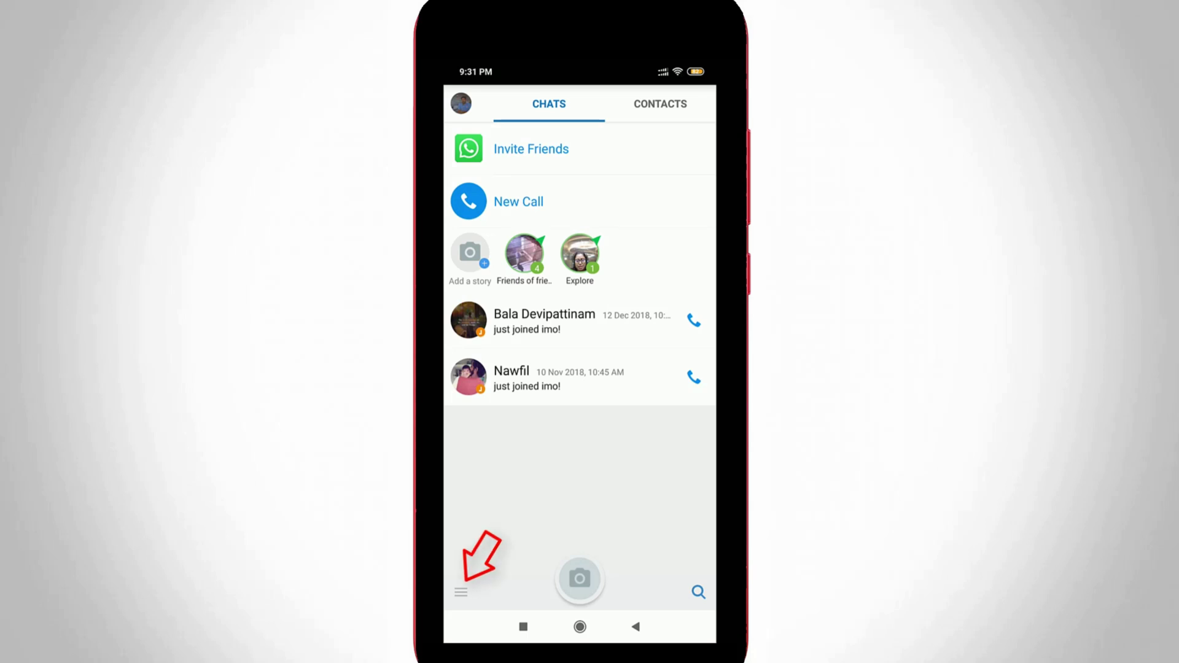
Step: Open imo's side drawer listing Settings, My Files and other options
{"action": "left_click", "coordinate": [460, 591]}
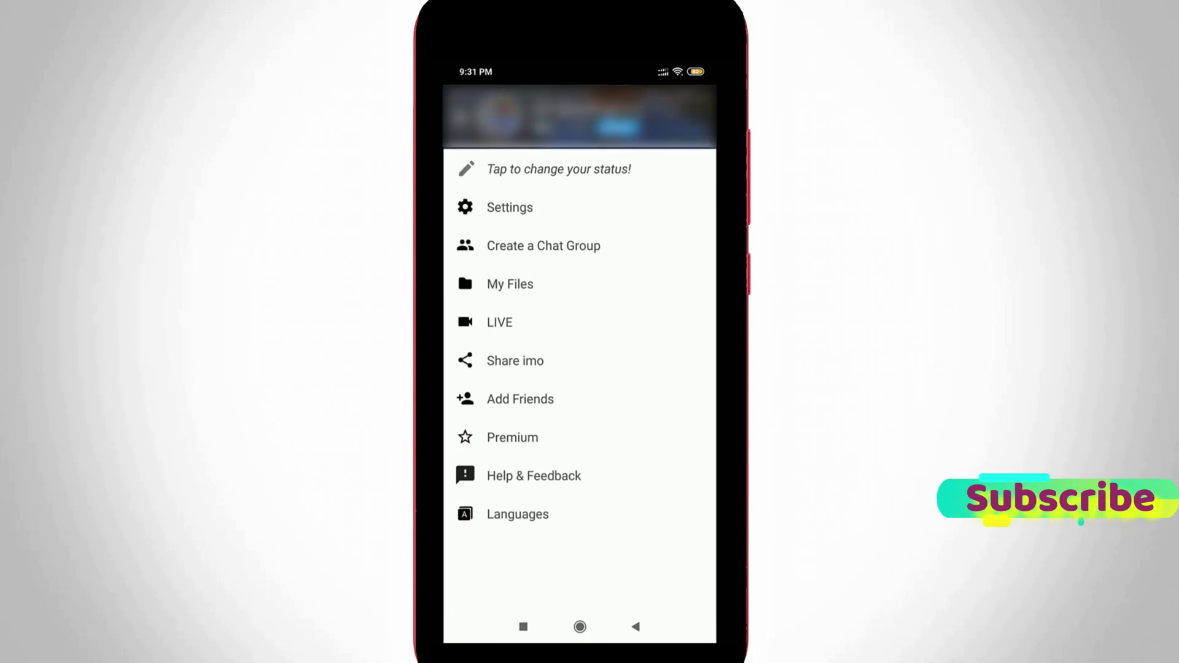
Step: Go to the imo Settings page from the drawer
{"action": "left_click", "coordinate": [510, 207]}
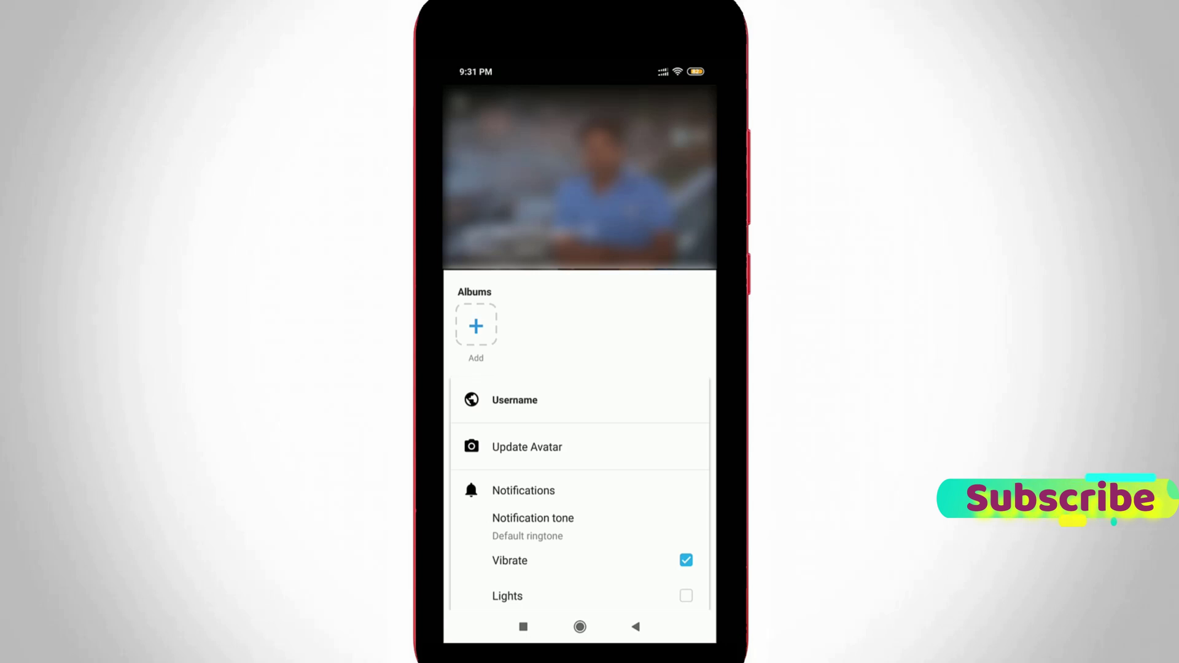
{"action": "scroll", "coordinate": [579, 461], "scroll_direction": "down", "scroll_amount": 2}
{"action": "scroll", "coordinate": [579, 368], "scroll_direction": "down", "scroll_amount": 3}
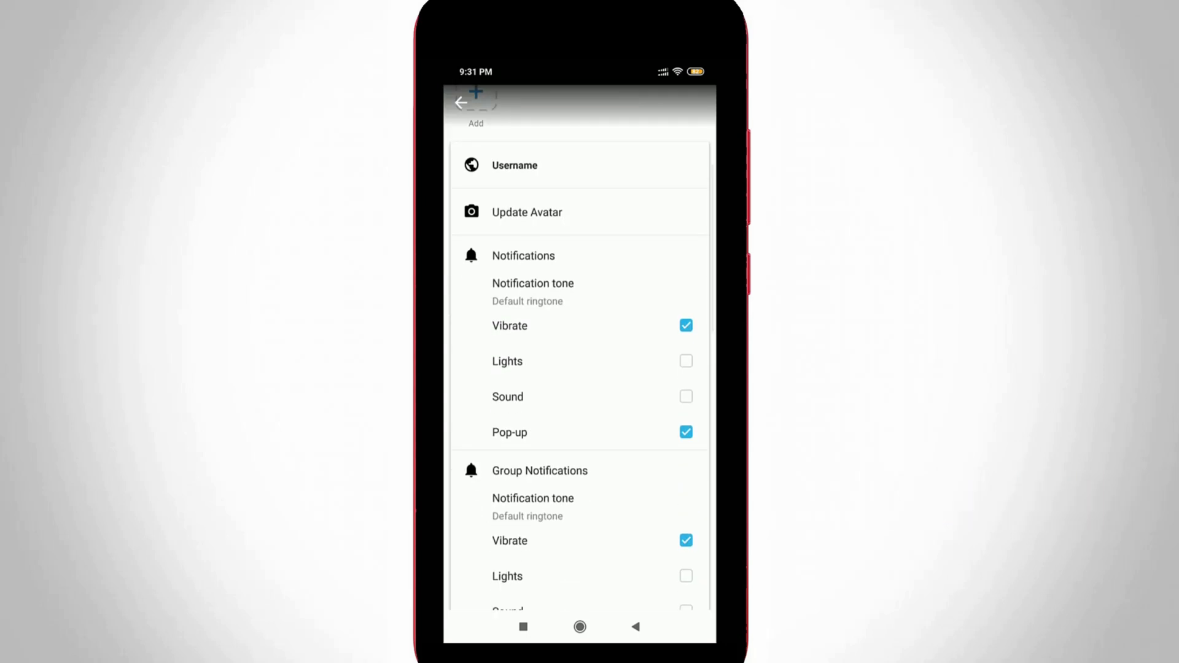
{"action": "scroll", "coordinate": [580, 368], "scroll_direction": "down", "scroll_amount": 3}
{"action": "scroll", "coordinate": [579, 369], "scroll_direction": "down", "scroll_amount": 3}
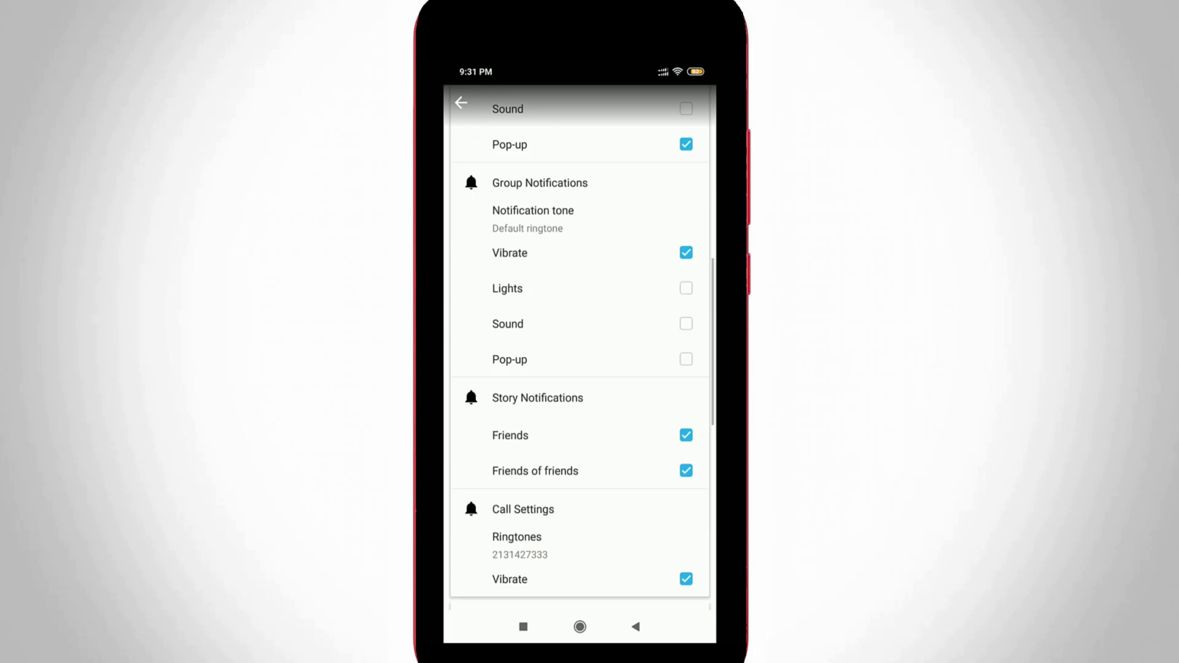
{"action": "scroll", "coordinate": [579, 368], "scroll_direction": "down", "scroll_amount": 3}
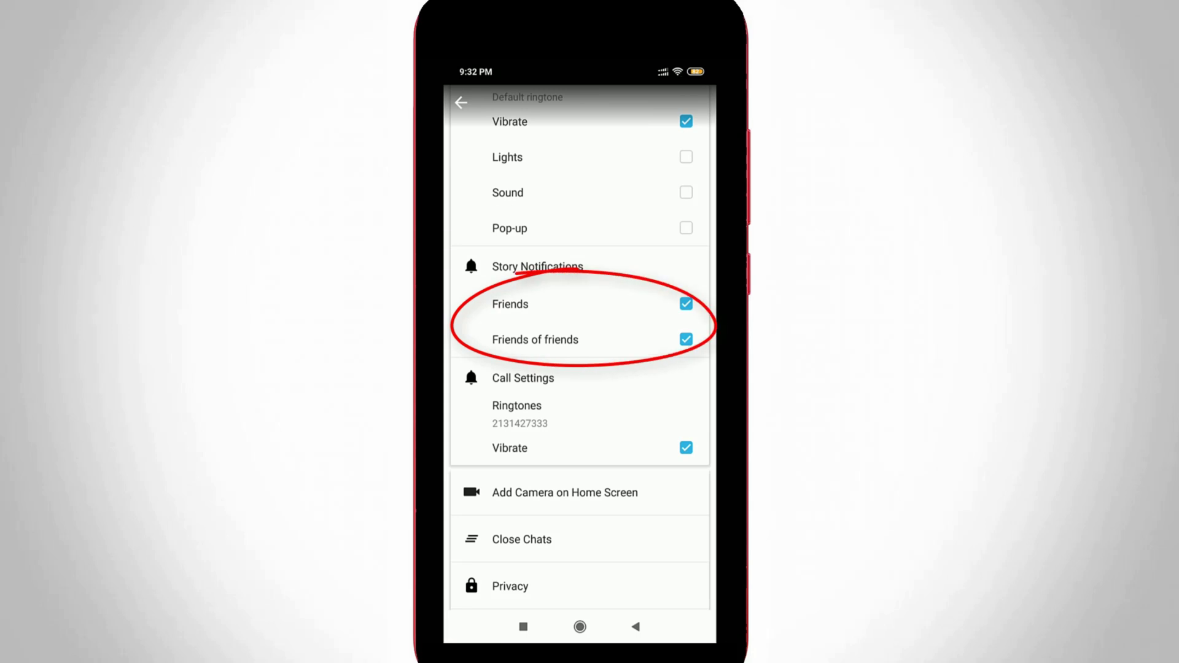
Step: Untick the Friends and Friends of friends Story Notifications checkboxes
{"action": "left_click", "coordinate": [686, 304]}
{"action": "left_click", "coordinate": [685, 339]}
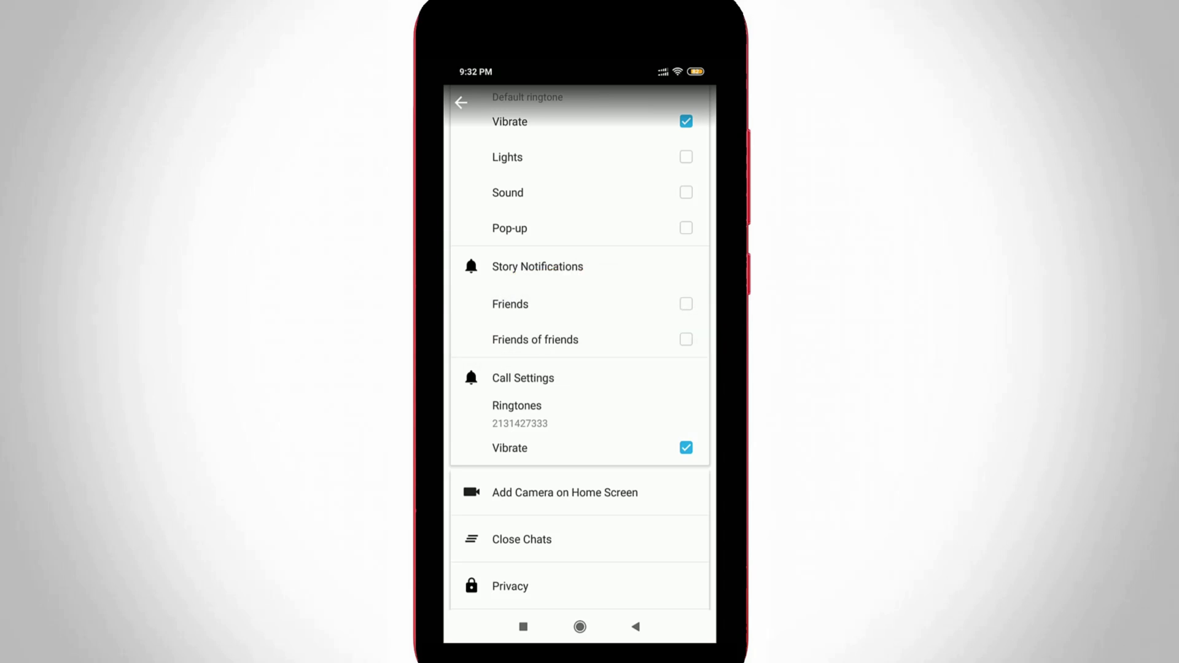